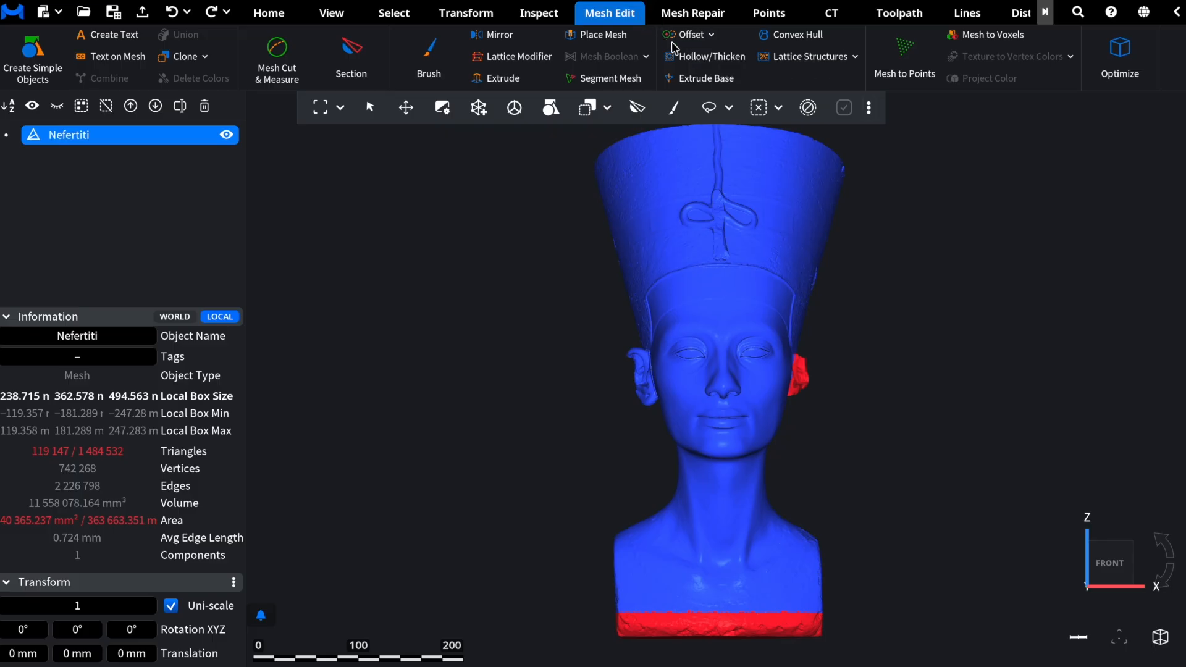
Start an Offset on the bust's selected ear and base regions, and set the partial offset value to 2.5 mm.
{"action": "left_click", "coordinate": [682, 41]}
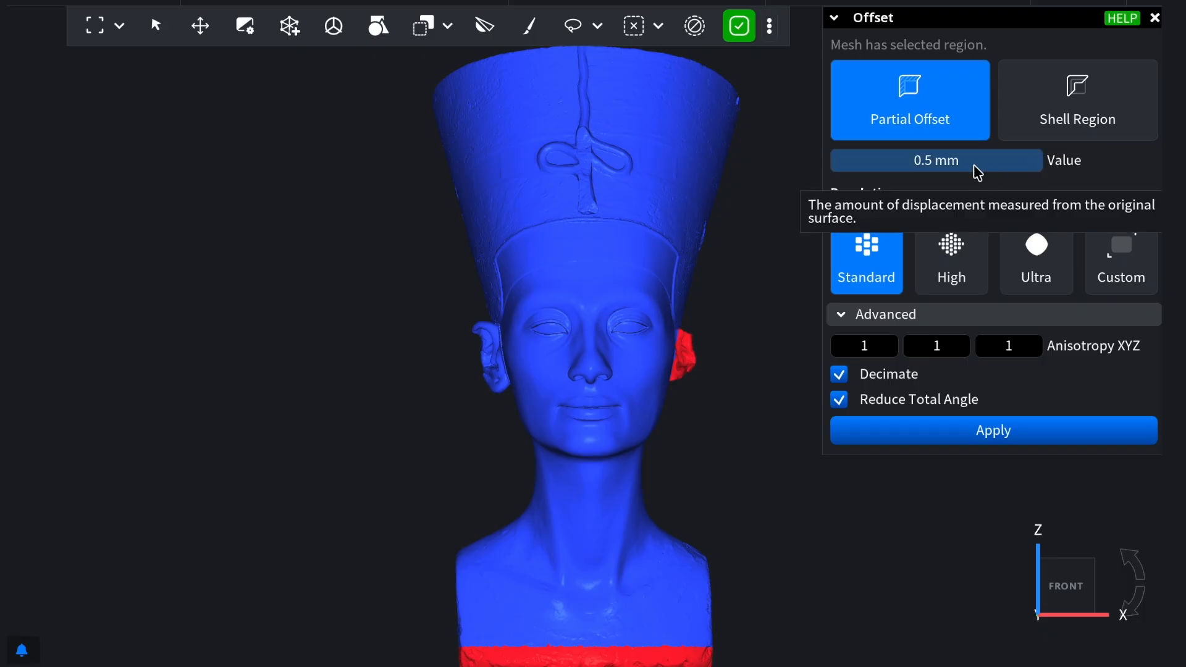
{"action": "left_click", "coordinate": [875, 164]}
{"action": "left_click", "coordinate": [841, 164]}
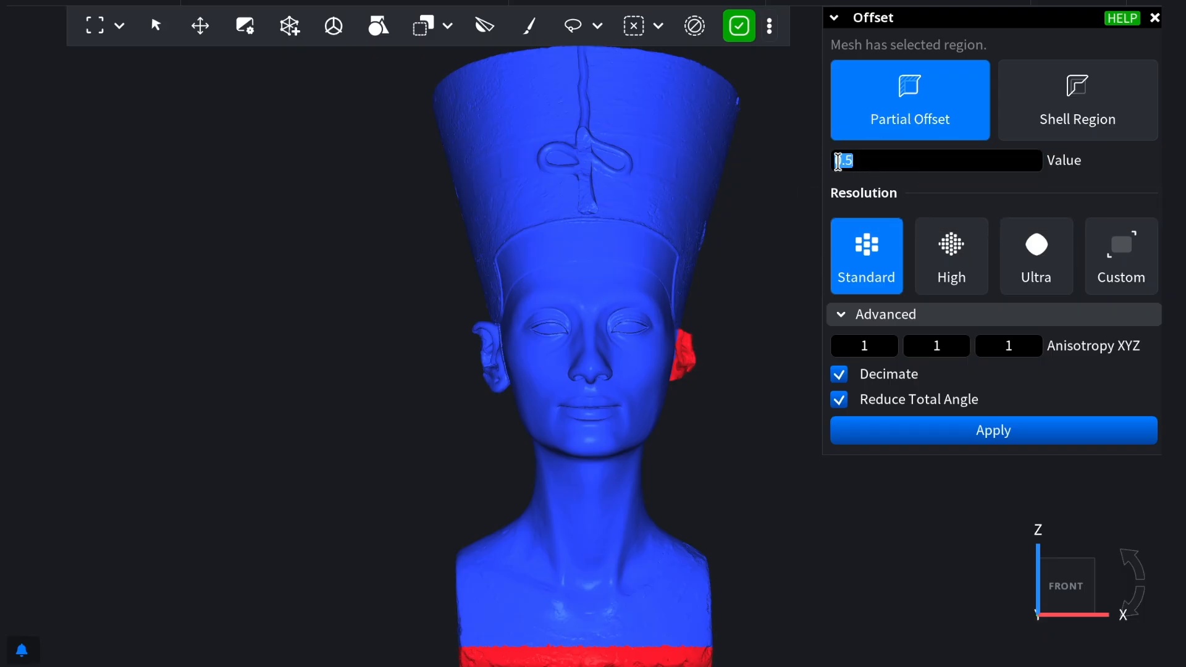
{"action": "key", "text": "BackSpace"}
{"action": "type", "text": "2"}
{"action": "left_click", "coordinate": [920, 192]}
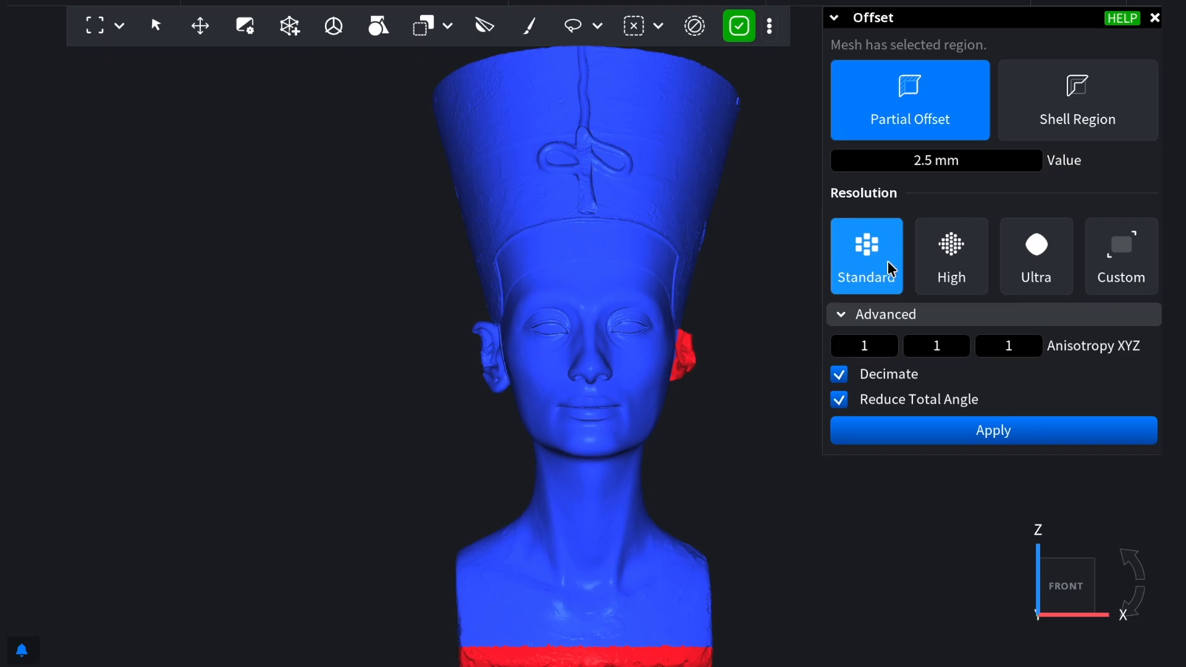
Compare the High, Ultra and Custom resolution presets for the offset, and return to Standard.
{"action": "left_click", "coordinate": [925, 283]}
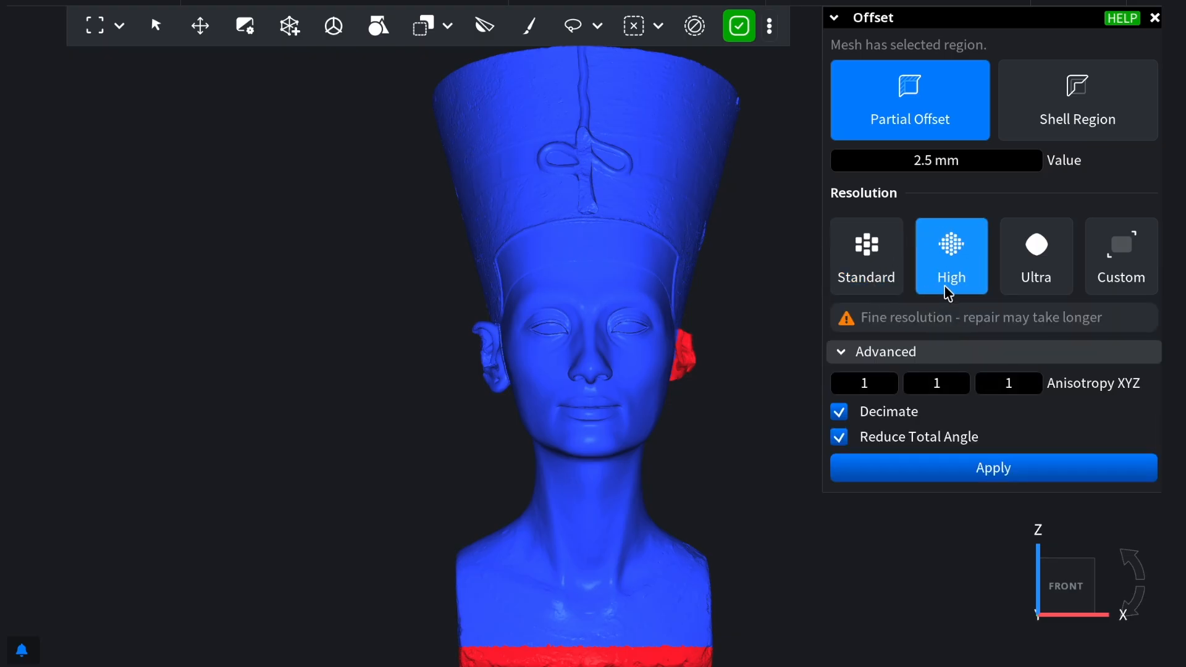
{"action": "left_click", "coordinate": [1019, 289]}
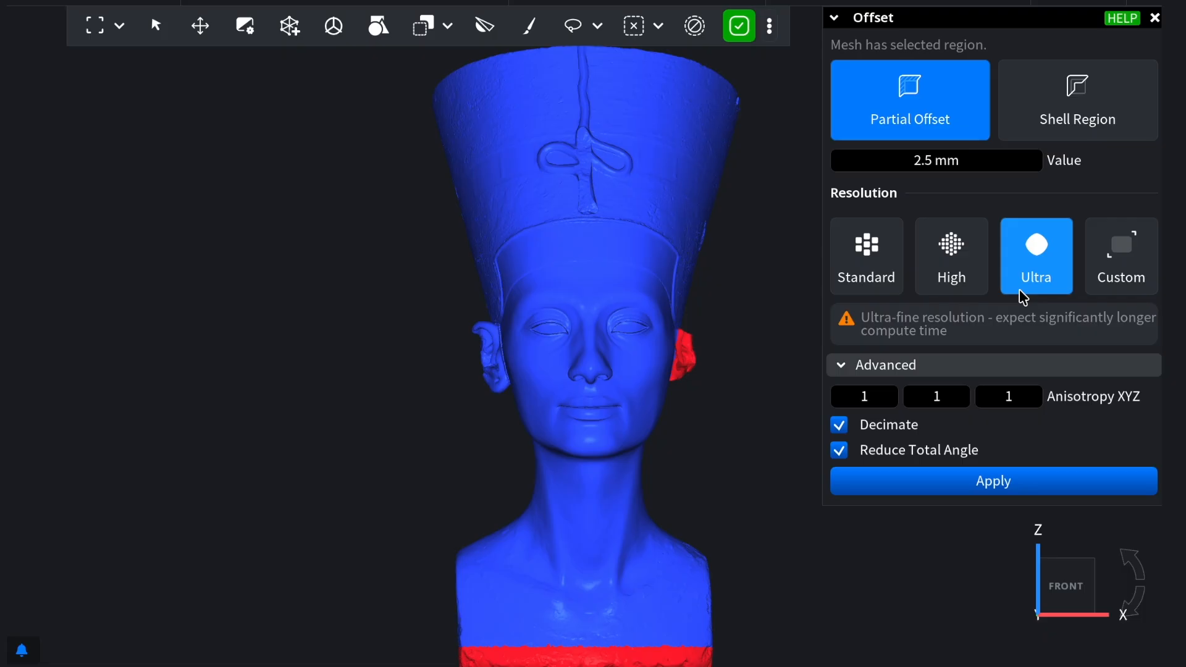
{"action": "left_click", "coordinate": [1094, 292]}
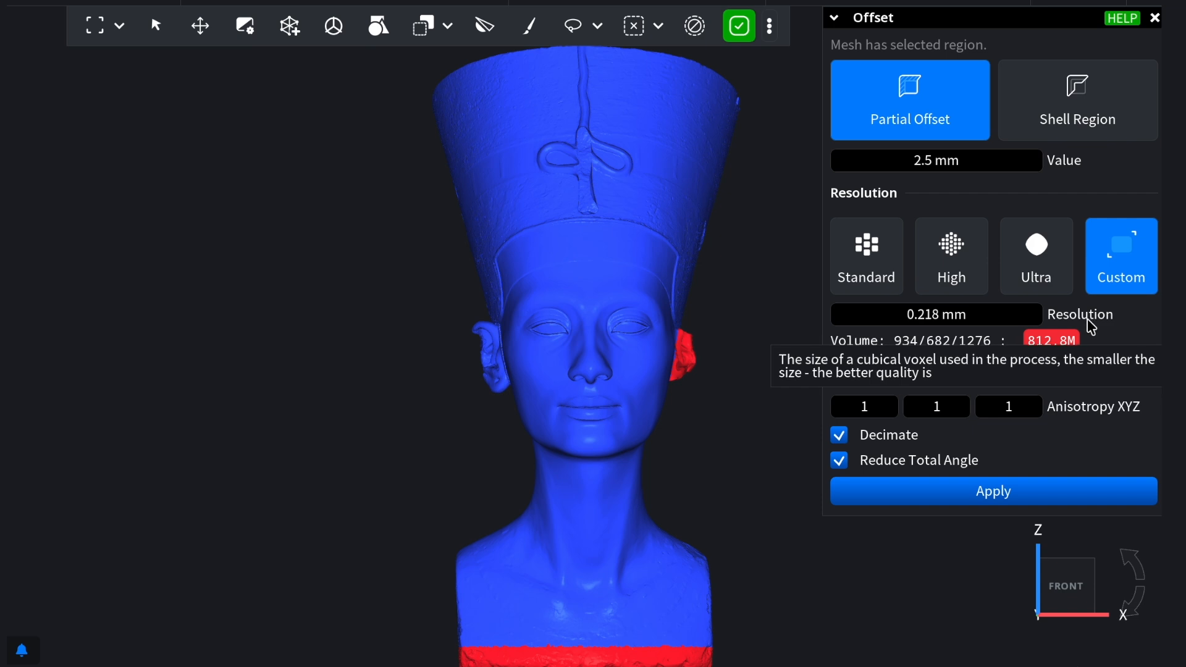
{"action": "left_click", "coordinate": [893, 259]}
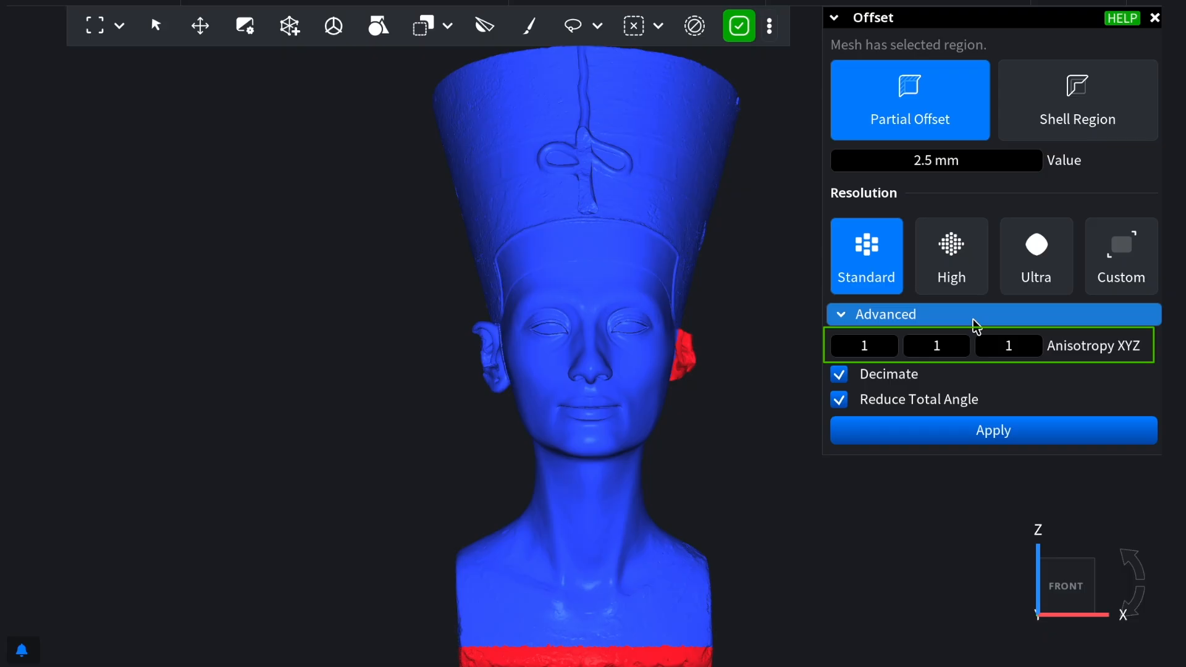
Apply the partial offset to the selected ear and base, and view the result from the side.
{"action": "mouse_move", "coordinate": [1060, 349]}
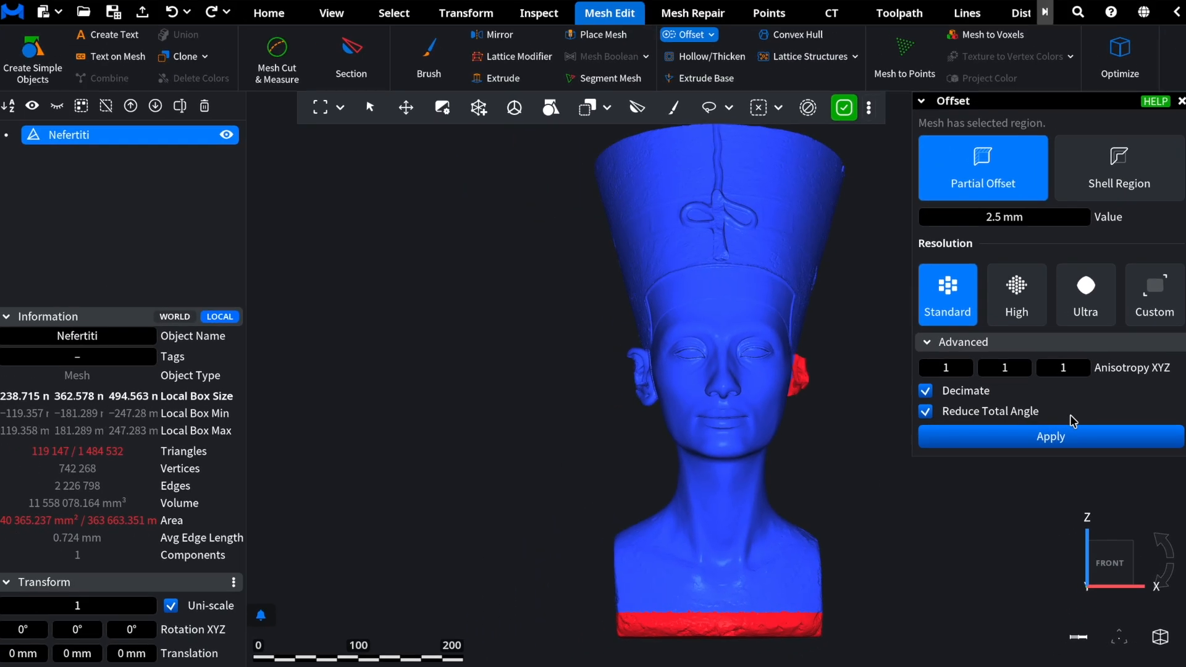
{"action": "left_click", "coordinate": [1062, 440]}
{"action": "right_click_drag", "start_coordinate": [886, 454], "coordinate": [782, 374]}
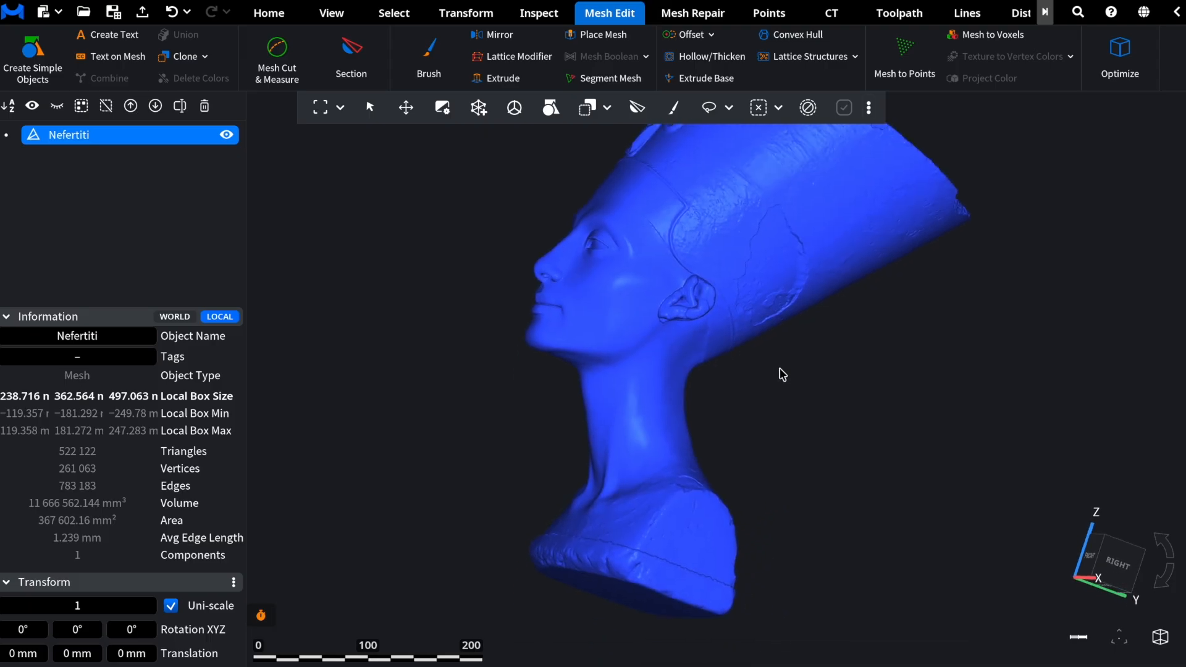
Undo the partial offset, toggling it on and off to compare the bust before and after.
{"action": "left_click", "coordinate": [173, 13]}
{"action": "scroll", "coordinate": [710, 392], "scroll_direction": "up", "scroll_amount": 2}
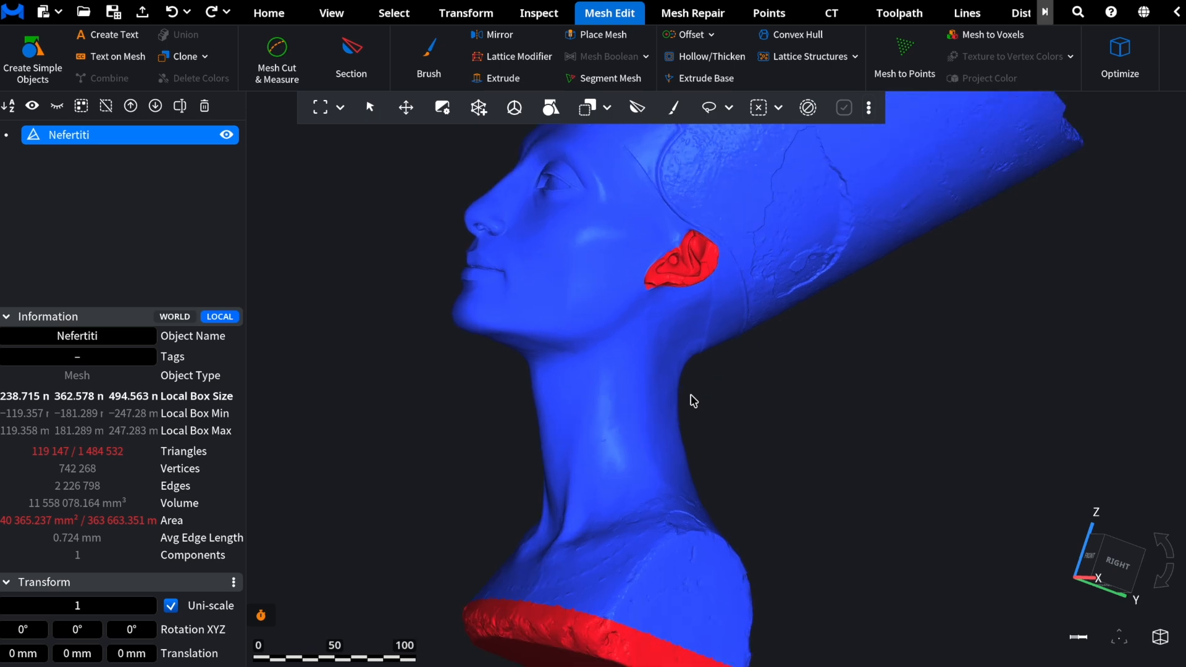
{"action": "left_click", "coordinate": [211, 13]}
{"action": "left_click", "coordinate": [173, 13]}
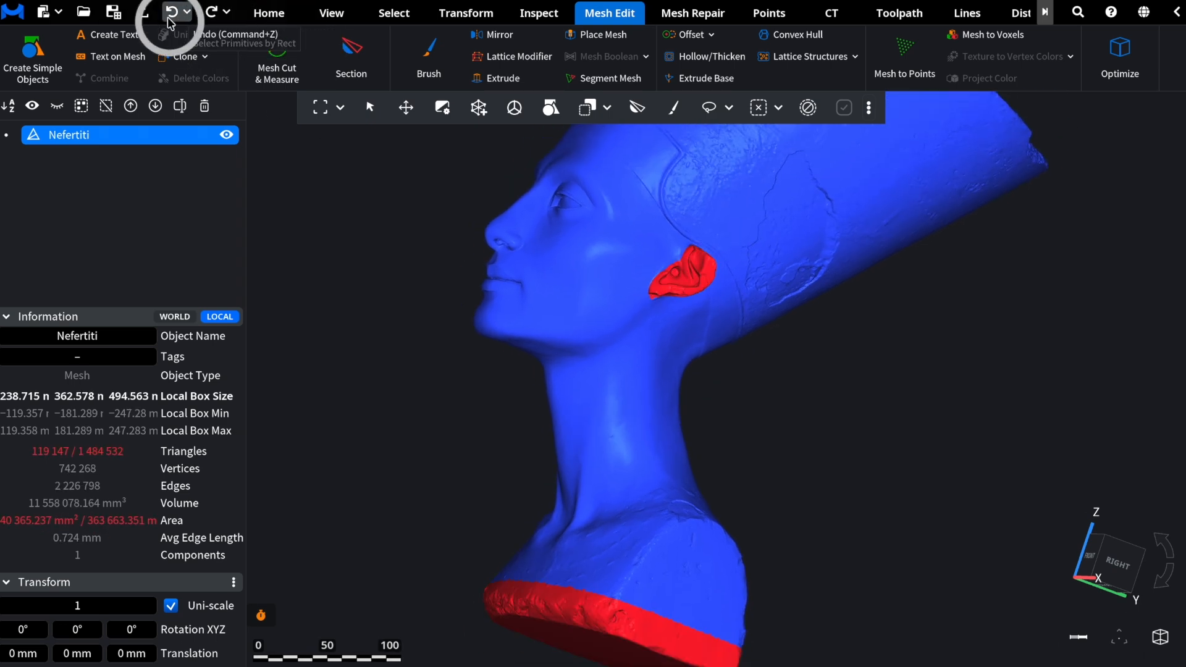
{"action": "left_click", "coordinate": [212, 13]}
{"action": "left_click", "coordinate": [173, 13]}
{"action": "scroll", "coordinate": [380, 403], "scroll_direction": "down", "scroll_amount": 3}
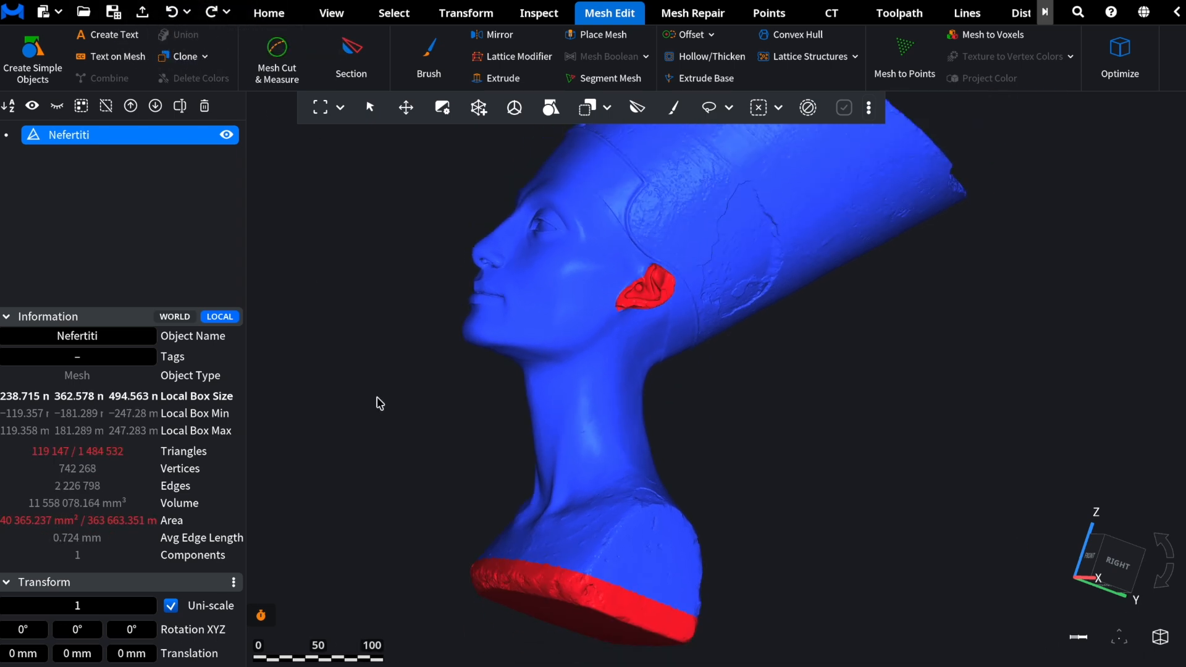
Select the bust's whole head and neck above the shoulders with a rectangular primitive selection in the front view.
{"action": "middle_click_drag", "start_coordinate": [383, 398], "coordinate": [527, 458]}
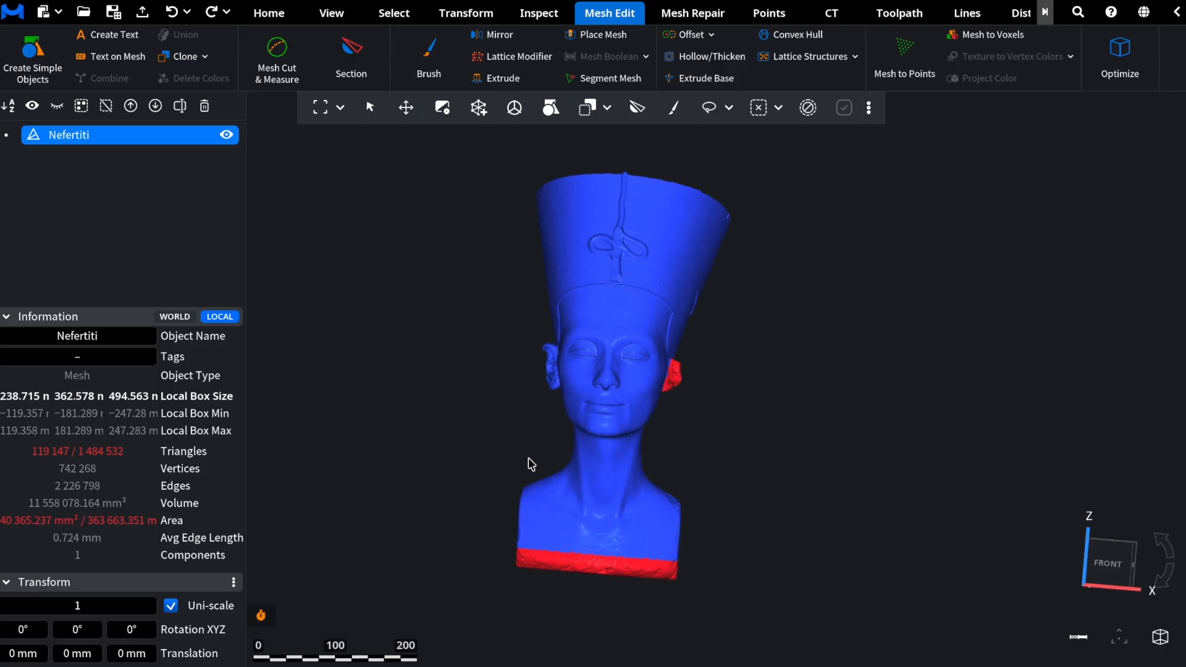
{"action": "left_click", "coordinate": [1123, 584]}
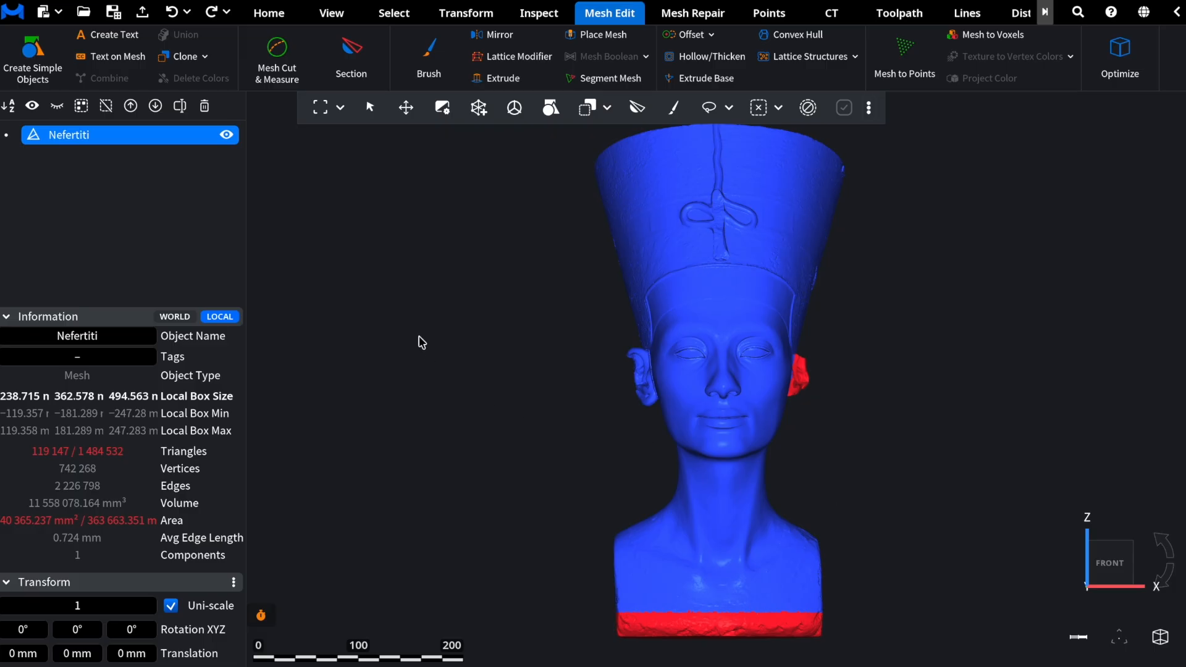
{"action": "left_click", "coordinate": [392, 14]}
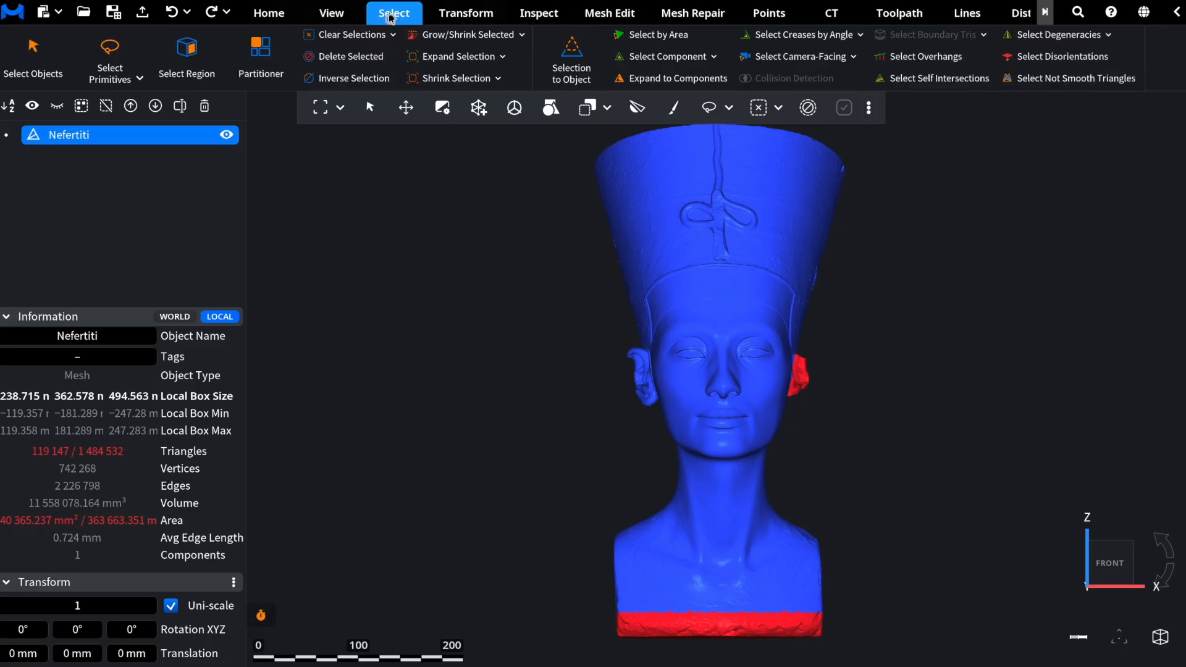
{"action": "left_click", "coordinate": [102, 55]}
{"action": "left_click_drag", "start_coordinate": [902, 505], "coordinate": [534, 6]}
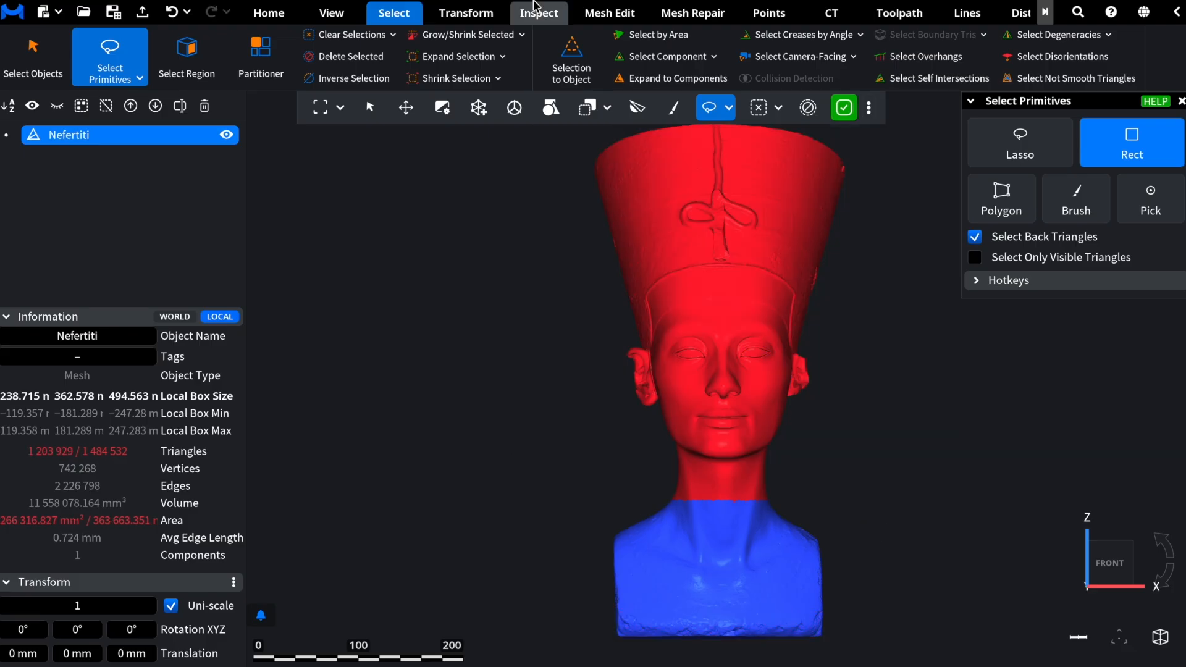
{"action": "left_click", "coordinate": [1181, 100]}
Turn the selected head and neck into a shell using Offset's Shell Region mode with a value of 0.5 mm at Standard resolution.
{"action": "scroll", "coordinate": [997, 227], "scroll_direction": "down", "scroll_amount": 1}
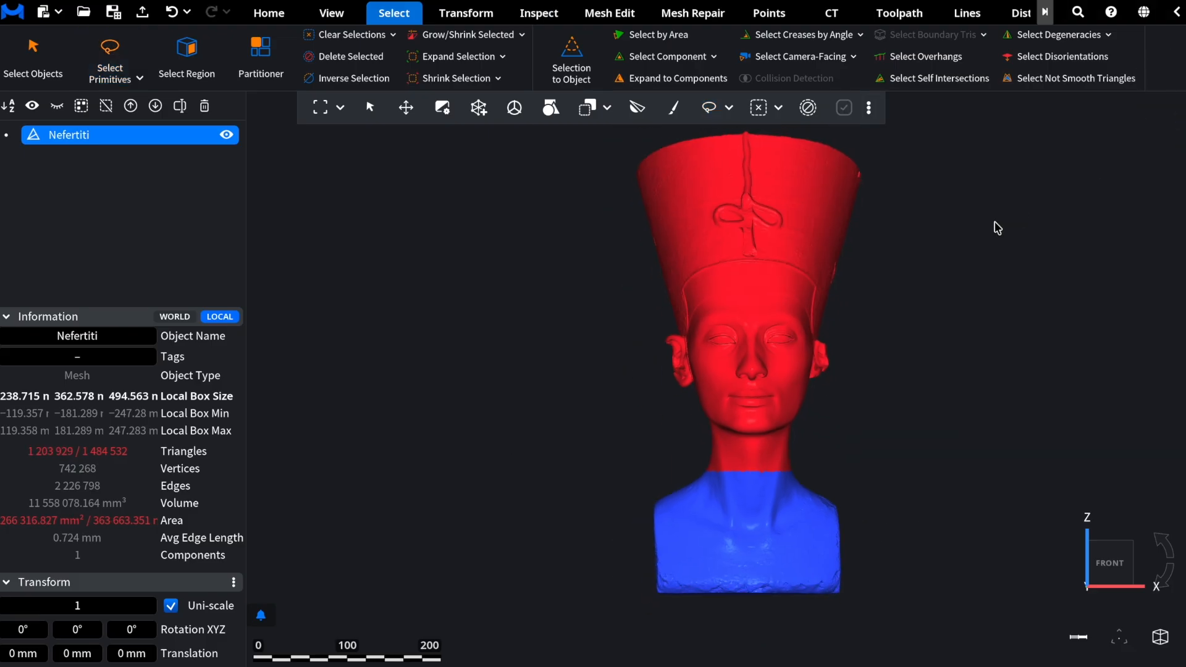
{"action": "left_click", "coordinate": [606, 14]}
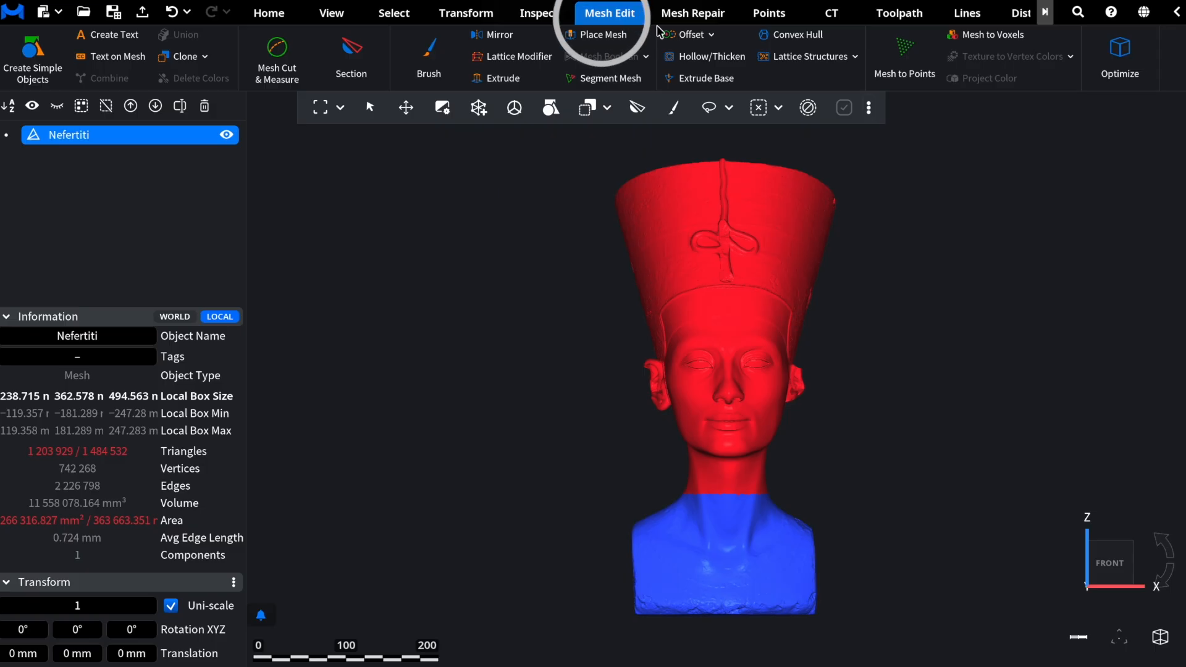
{"action": "left_click", "coordinate": [686, 34]}
{"action": "left_click", "coordinate": [1139, 196]}
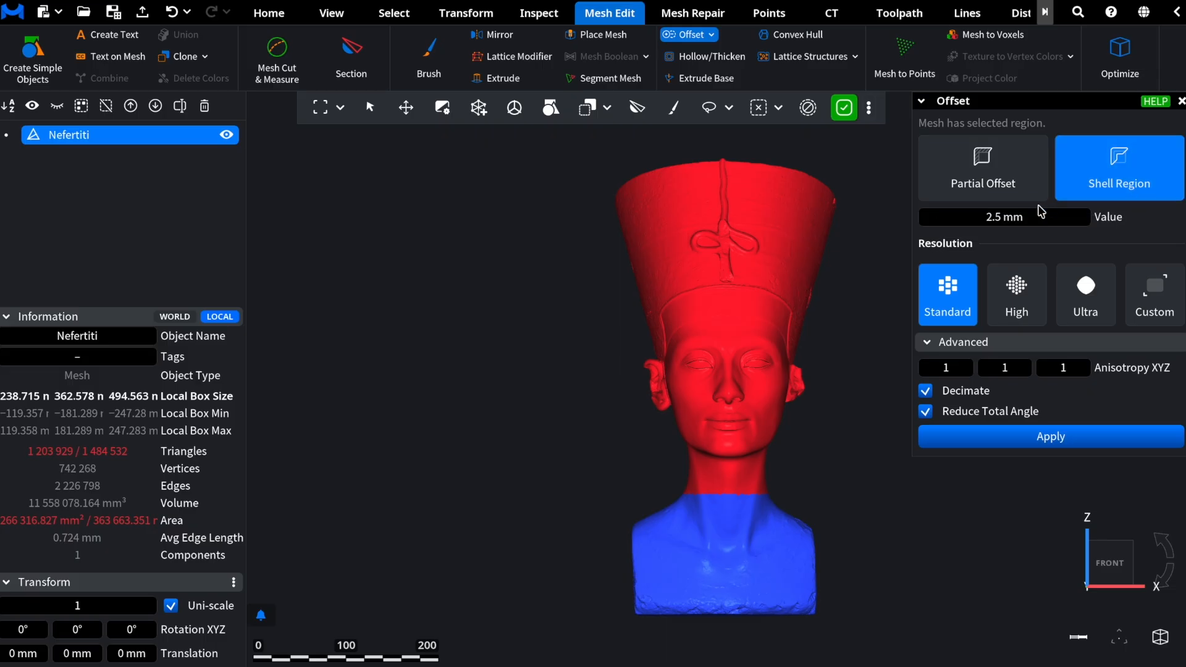
{"action": "double_click", "coordinate": [986, 219]}
{"action": "left_click", "coordinate": [926, 217]}
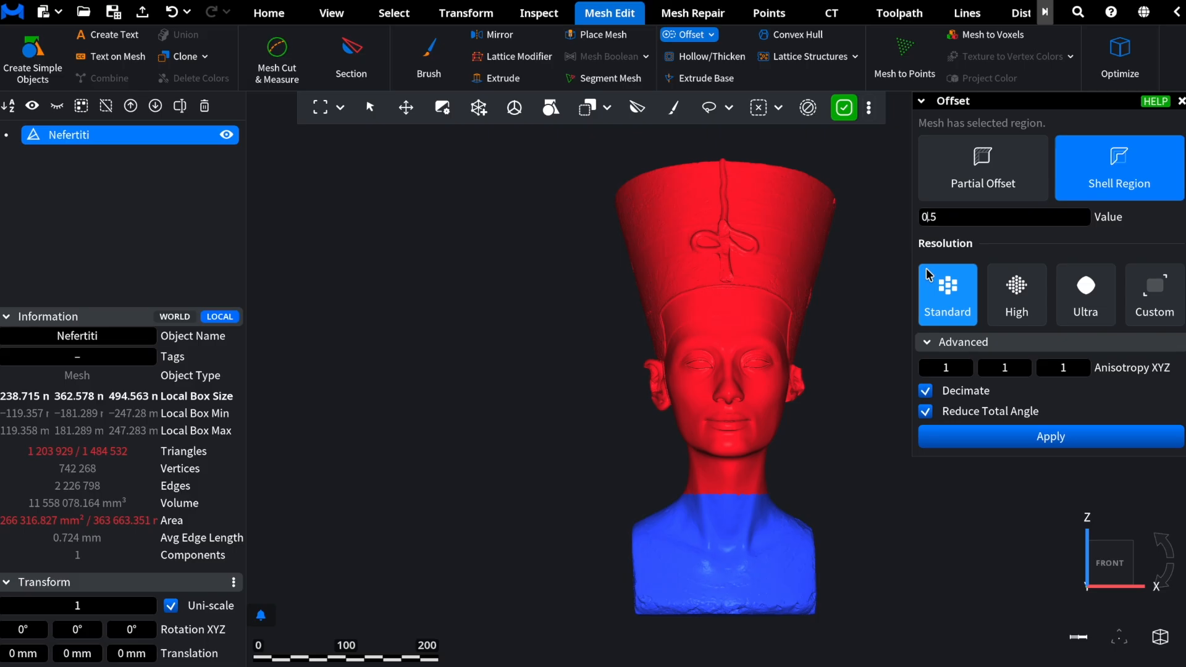
{"action": "left_click", "coordinate": [1027, 254]}
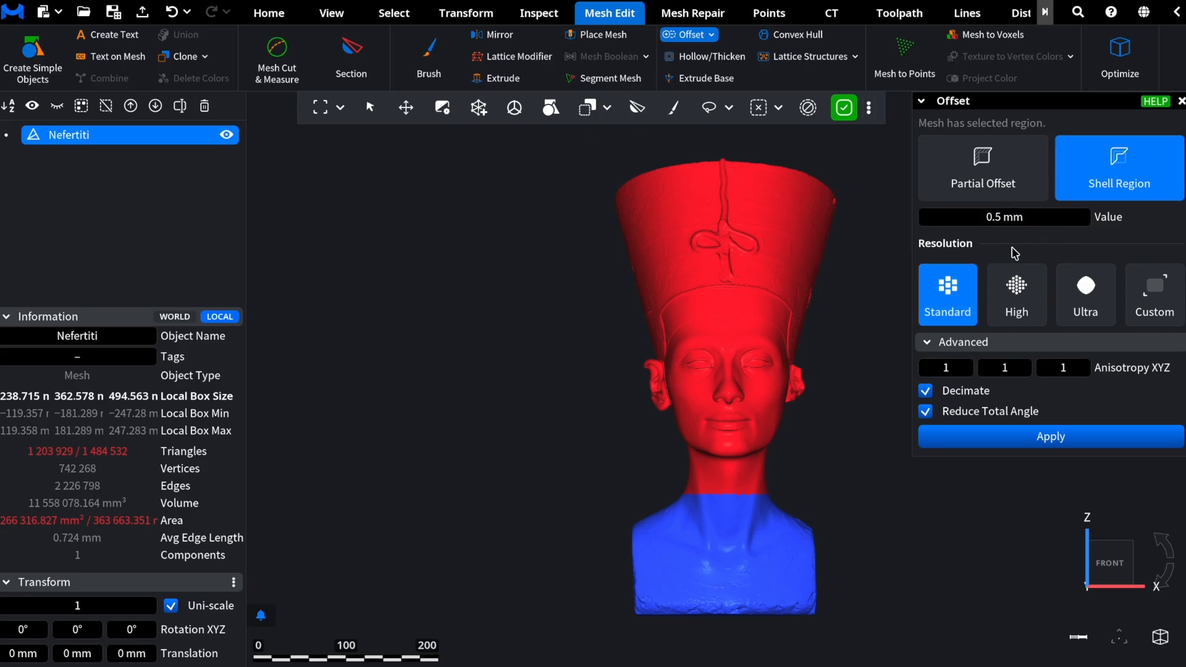
{"action": "left_click", "coordinate": [951, 441]}
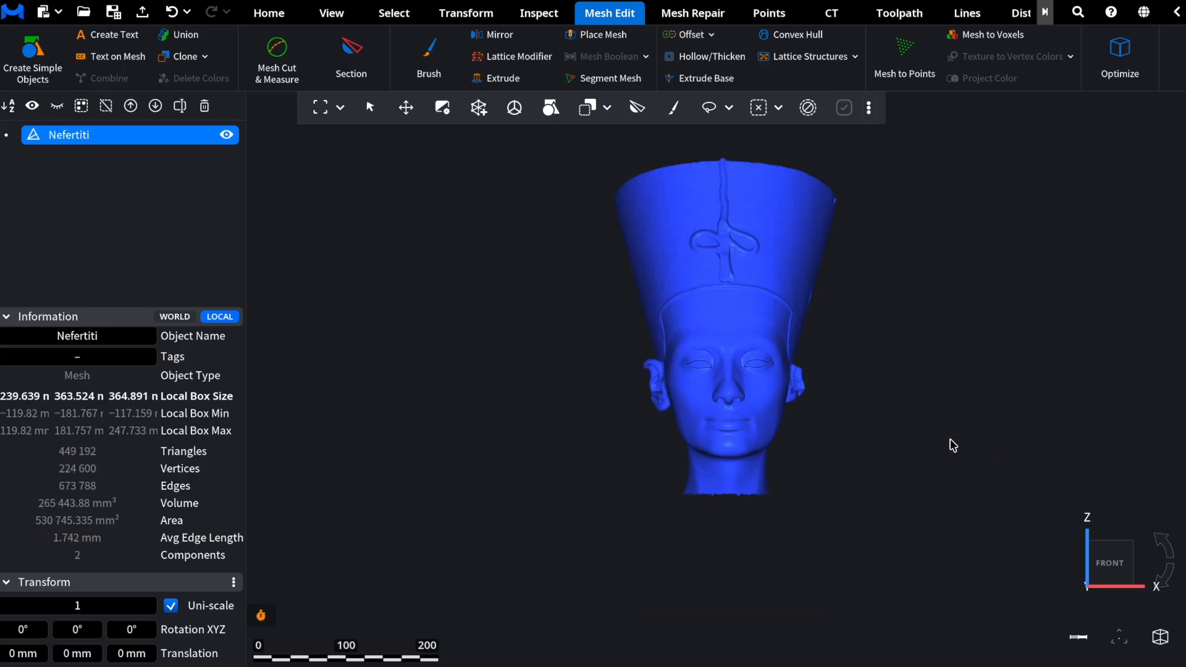
Section the head vertically through its middle and clip the mesh at the section plane.
{"action": "middle_click_drag", "start_coordinate": [908, 435], "coordinate": [890, 484]}
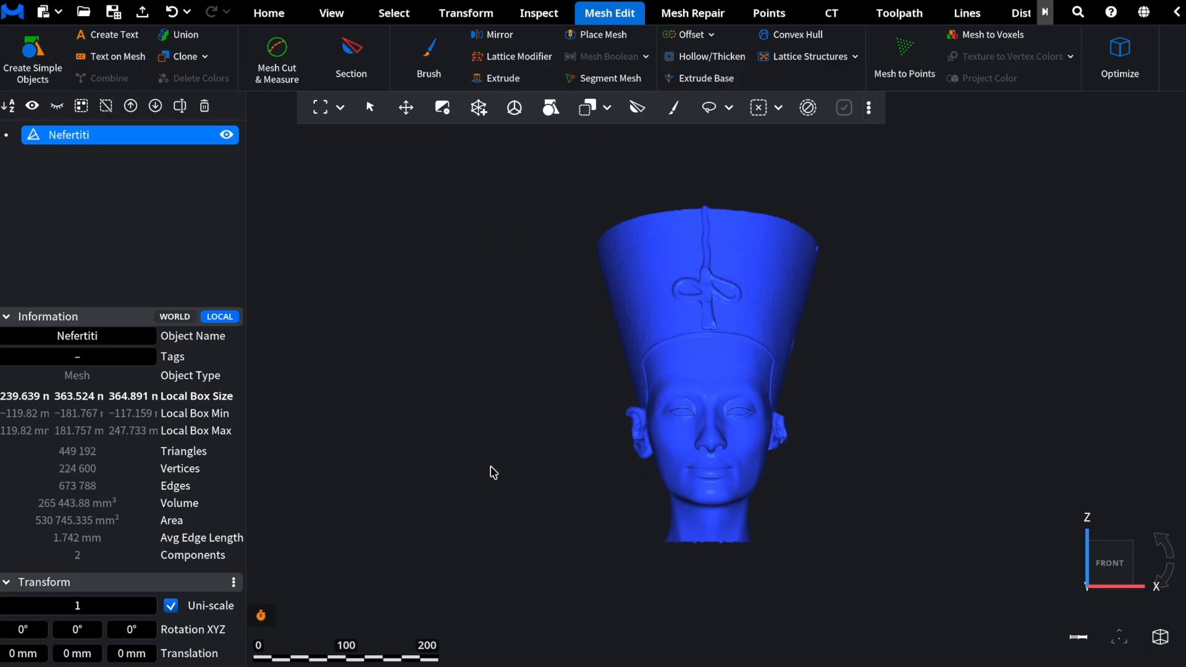
{"action": "left_click", "coordinate": [338, 57]}
{"action": "left_click_drag", "start_coordinate": [703, 165], "coordinate": [712, 631]}
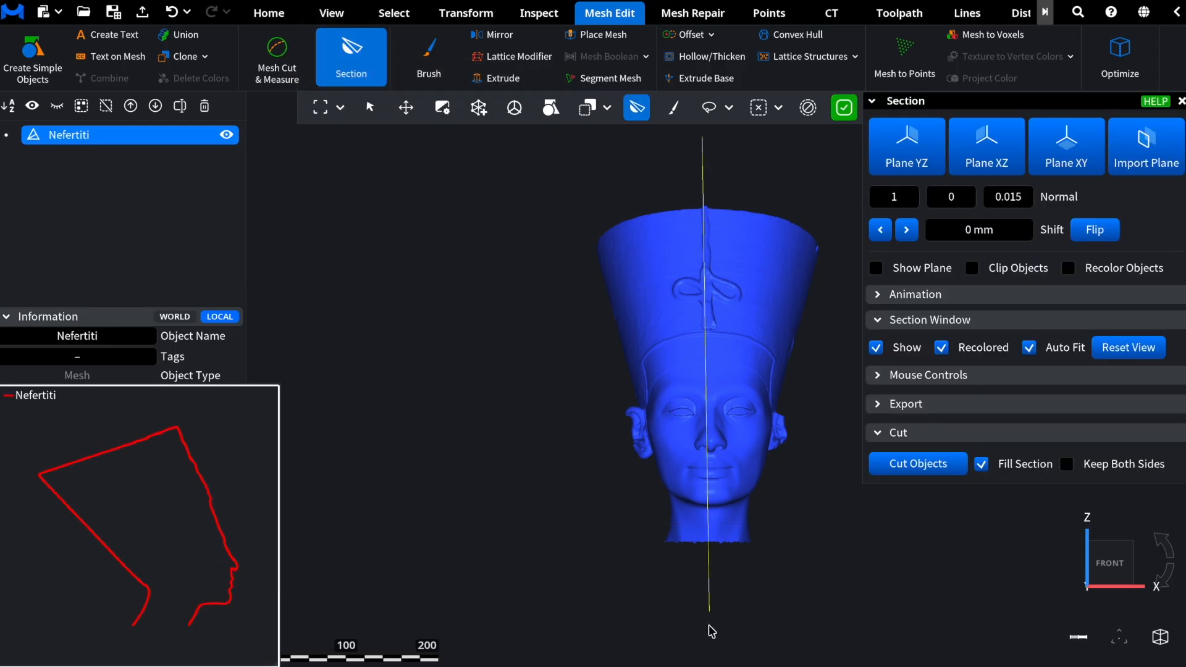
{"action": "left_click", "coordinate": [994, 273]}
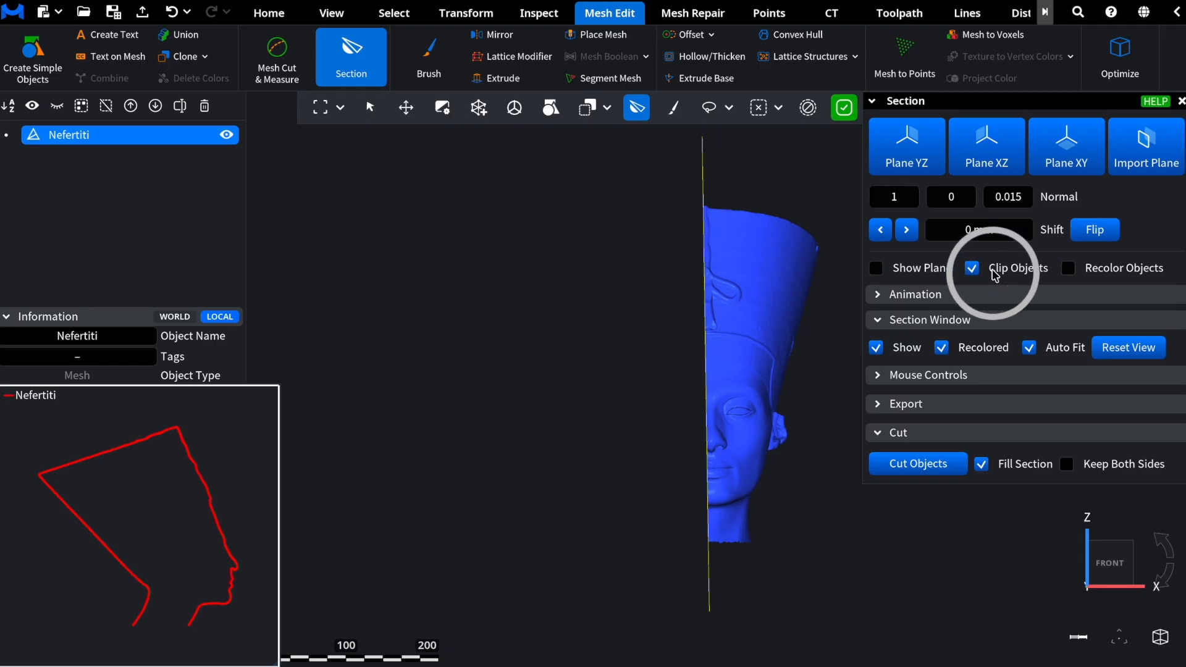
Examine the thin shell wall along the clipped section at the back of the head and crown.
{"action": "middle_click_drag", "start_coordinate": [442, 391], "coordinate": [669, 392]}
{"action": "scroll", "coordinate": [668, 392], "scroll_direction": "up", "scroll_amount": 3}
{"action": "right_click_drag", "start_coordinate": [668, 393], "coordinate": [506, 417]}
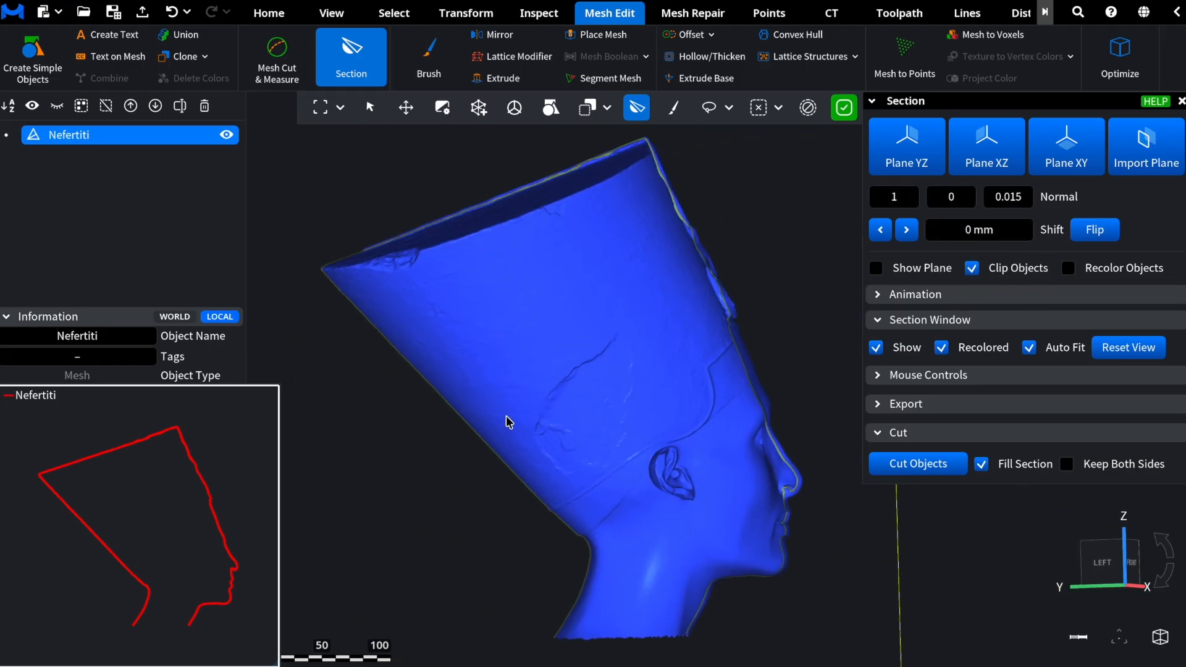
{"action": "scroll", "coordinate": [508, 422], "scroll_direction": "up", "scroll_amount": 2}
{"action": "scroll", "coordinate": [429, 472], "scroll_direction": "up", "scroll_amount": 3}
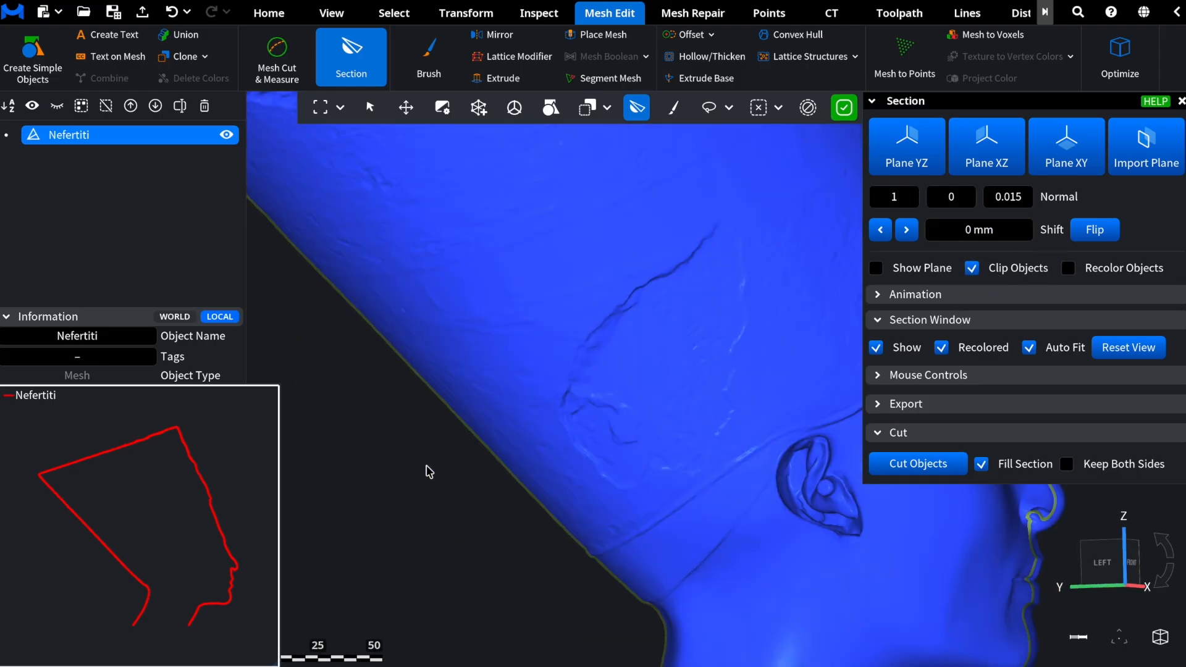
{"action": "scroll", "coordinate": [429, 471], "scroll_direction": "up", "scroll_amount": 2}
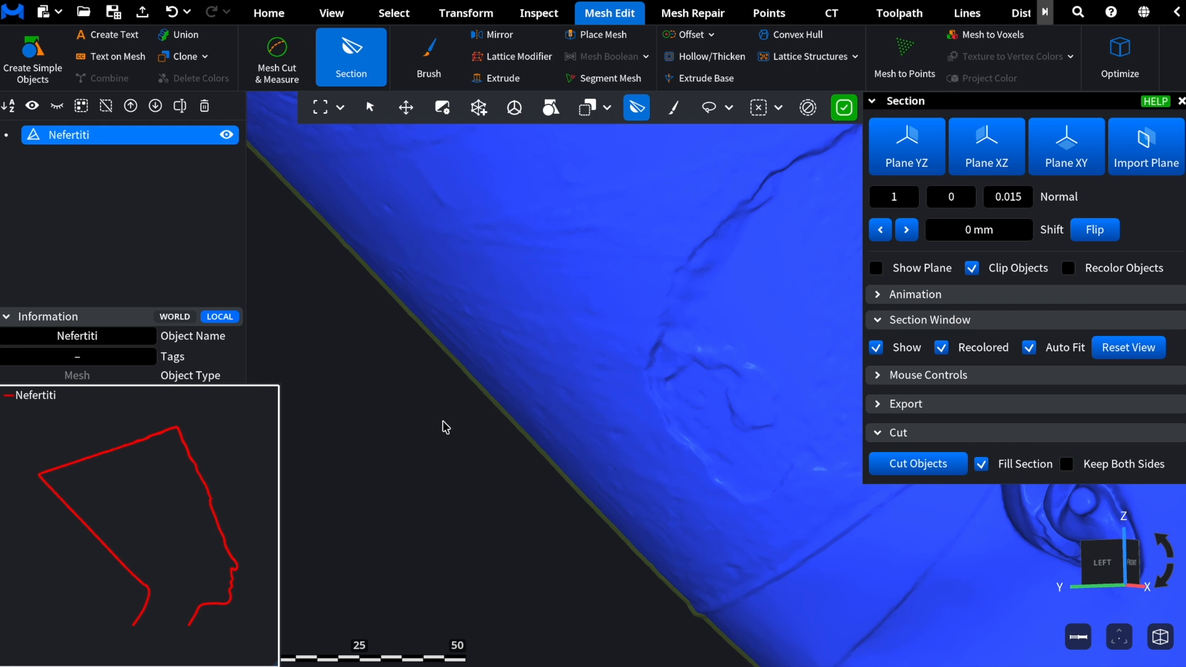
{"action": "scroll", "coordinate": [379, 431], "scroll_direction": "down", "scroll_amount": 6}
{"action": "right_click_drag", "start_coordinate": [379, 431], "coordinate": [417, 386]}
{"action": "middle_click_drag", "start_coordinate": [880, 552], "coordinate": [761, 582]}
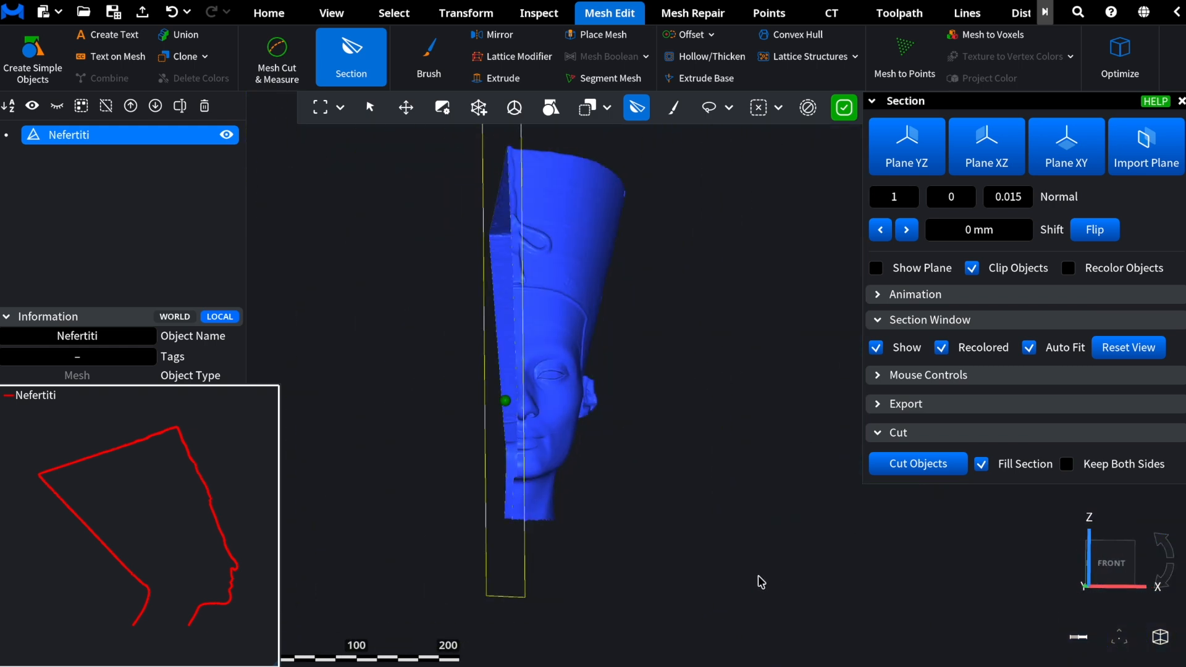
Trim the neck's ragged lower edge flat with a horizontal XY section plane, leaving the mesh unclipped.
{"action": "left_click", "coordinate": [1054, 166]}
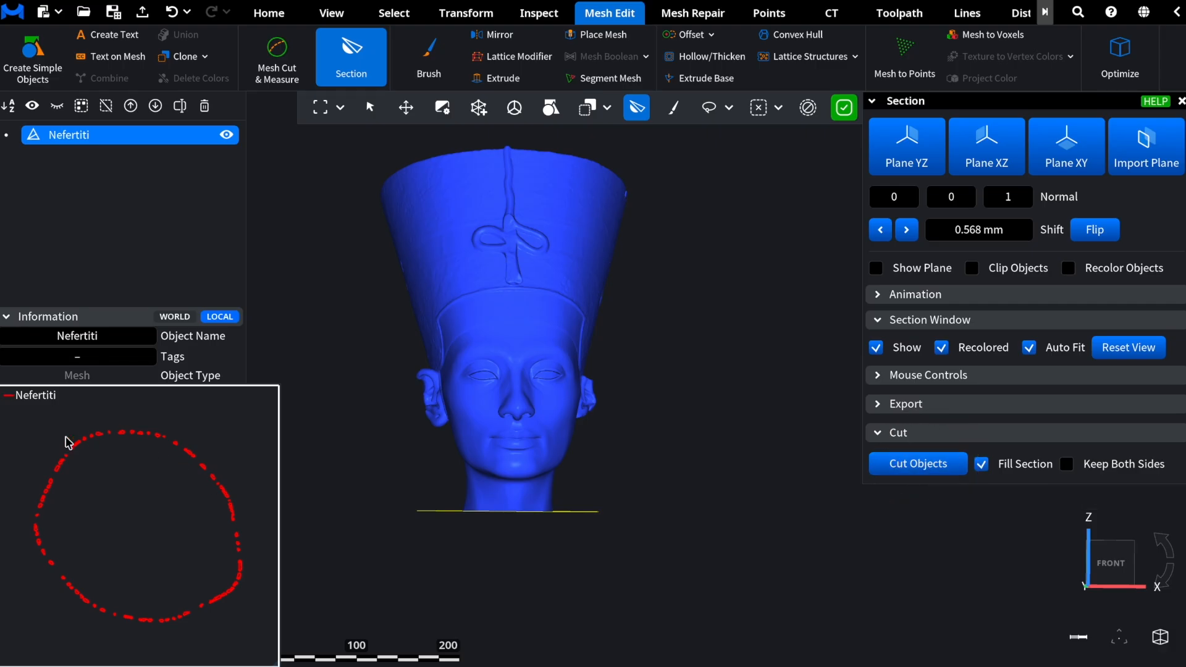
{"action": "mouse_move", "coordinate": [636, 633]}
{"action": "right_mouse_down"}
{"action": "mouse_move", "coordinate": [643, 490]}
{"action": "mouse_move", "coordinate": [637, 657]}
{"action": "right_mouse_up"}
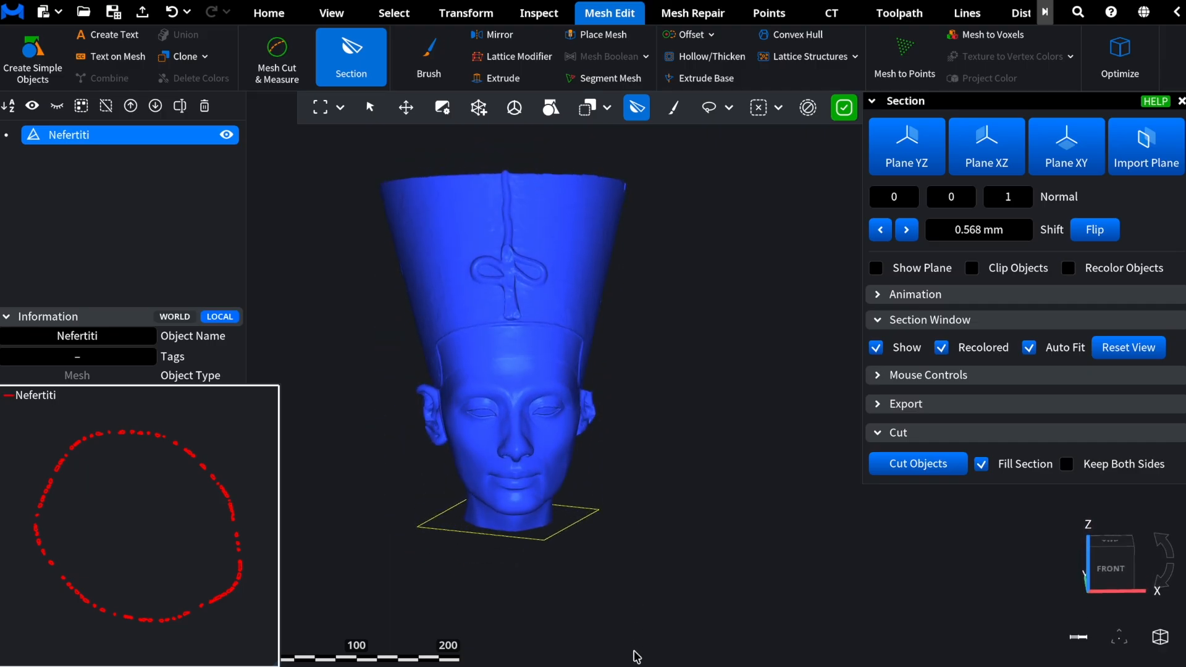